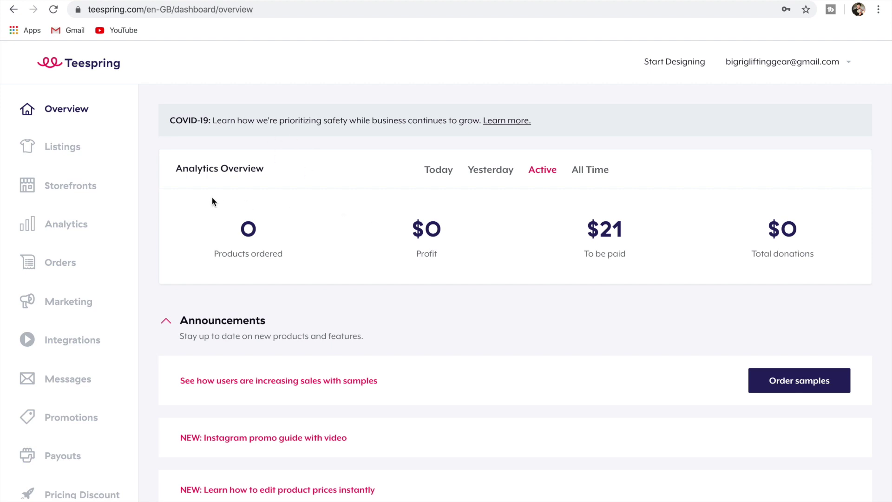
# Step: Delete the existing SAVE promo code from the Promotions list, confirming the removal
pyautogui.scroll(-1, 212, 200)
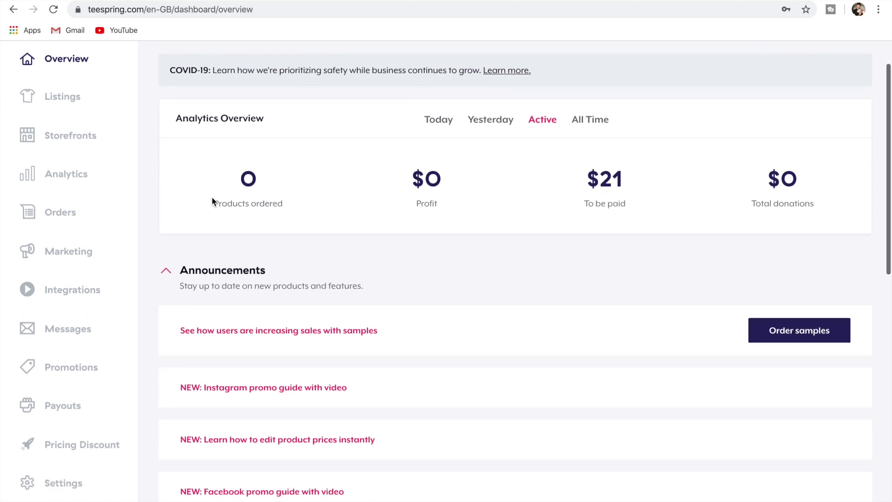
pyautogui.click(75, 374)
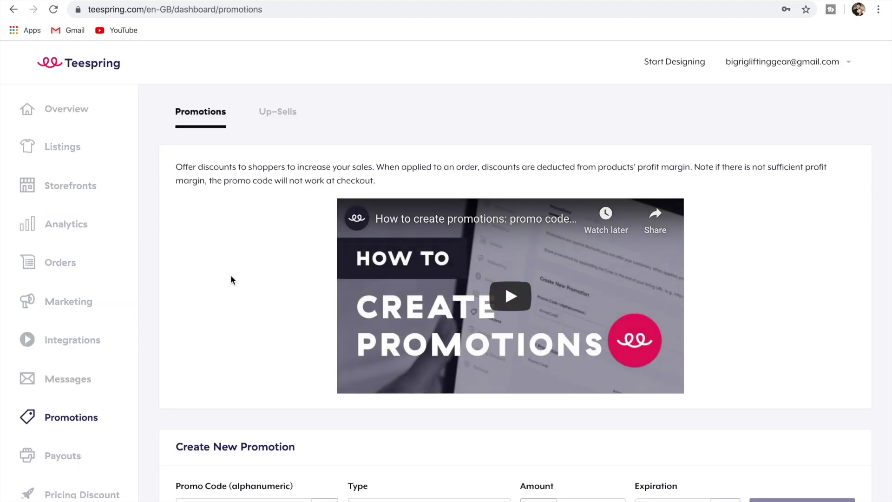
pyautogui.scroll(-1, 203, 237)
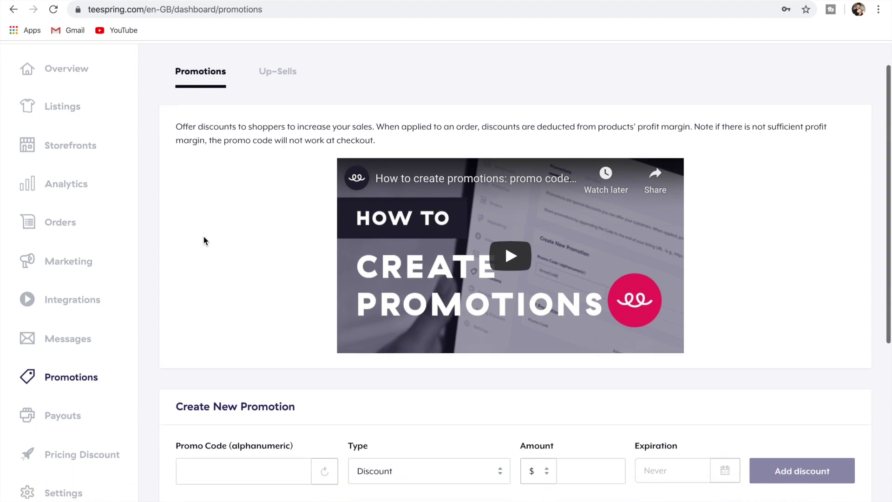
pyautogui.scroll(-3, 204, 236)
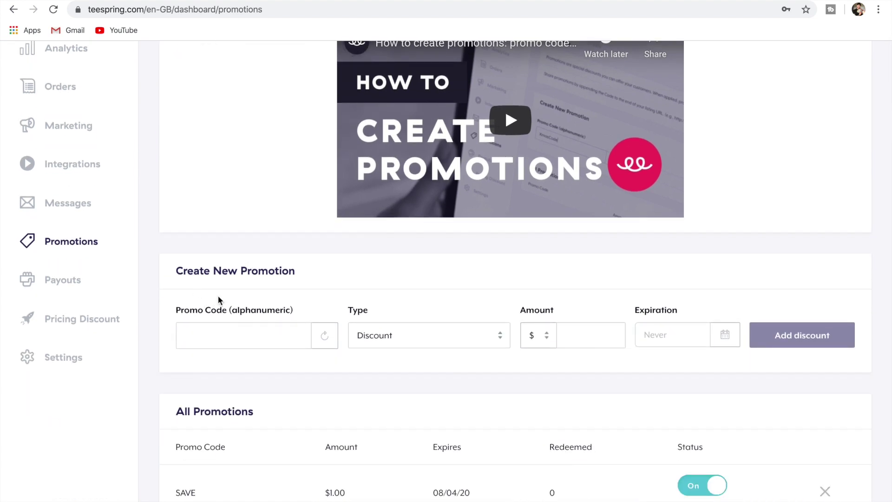
pyautogui.click(826, 491)
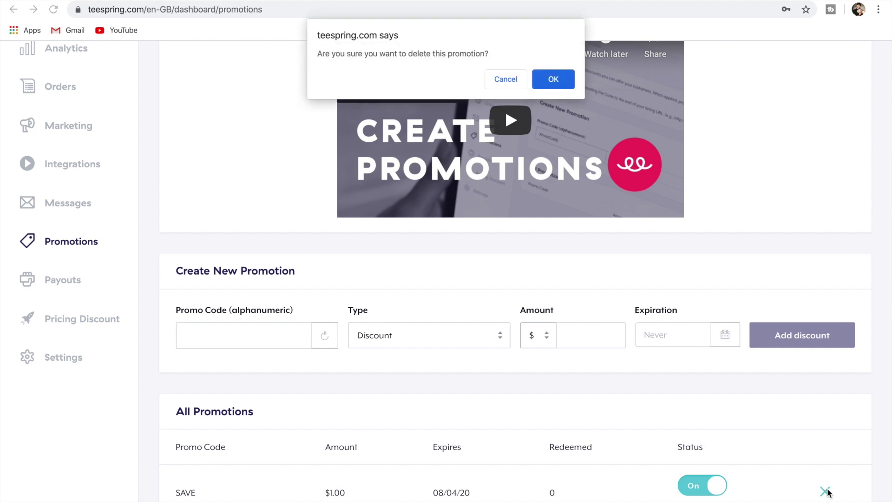
pyautogui.click(564, 80)
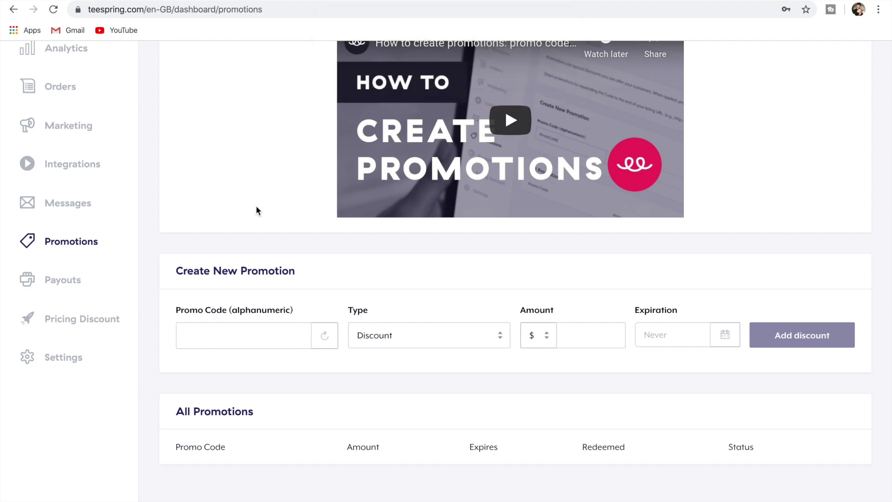
pyautogui.scroll(-1, 194, 216)
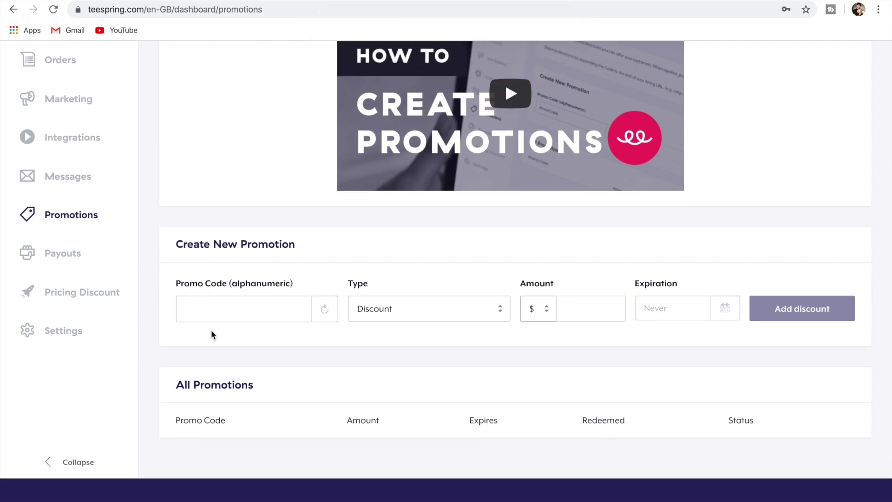
# Step: Generate a few random promo codes for the new promotion
pyautogui.click(210, 305)
pyautogui.click(324, 310)
pyautogui.click(324, 311)
pyautogui.click(324, 310)
# Step: Replace the generated code with DISCOUNT as the promo code
pyautogui.doubleClick(250, 312)
pyautogui.press('BackSpace')
pyautogui.write('DISCOUNTY')
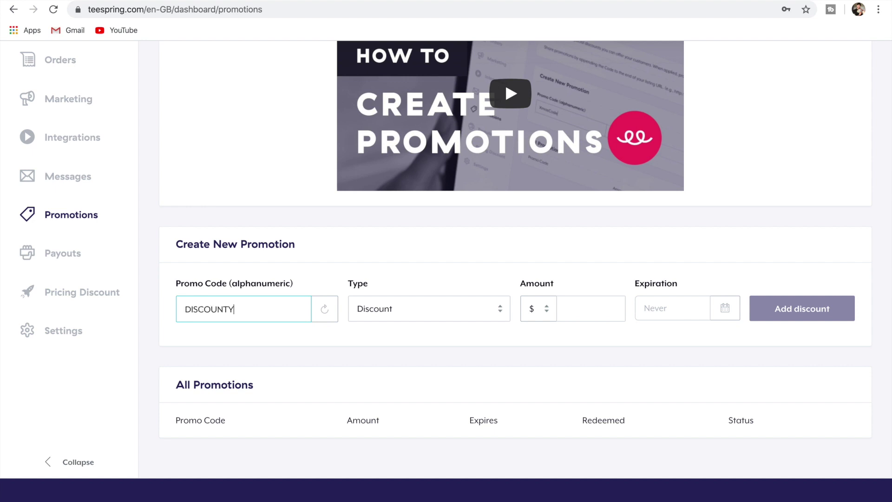
pyautogui.press('BackSpace')
pyautogui.click(438, 308)
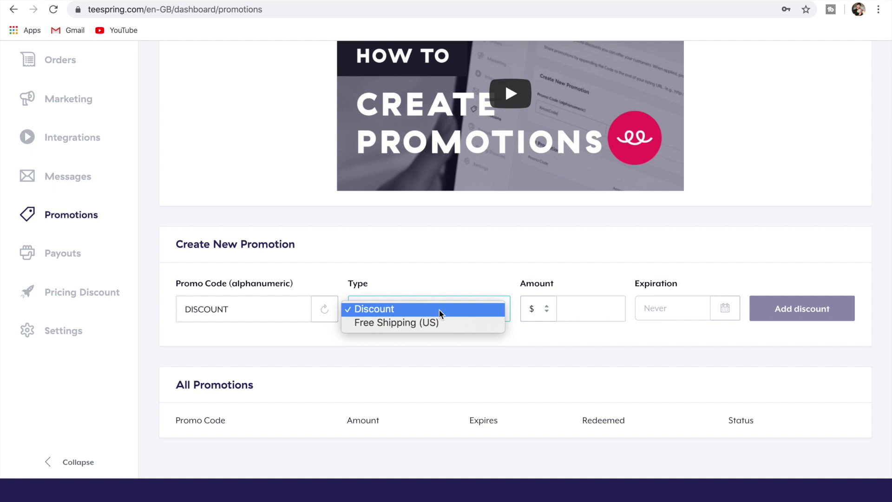
# Step: Keep Discount as the promotion type
pyautogui.click(439, 309)
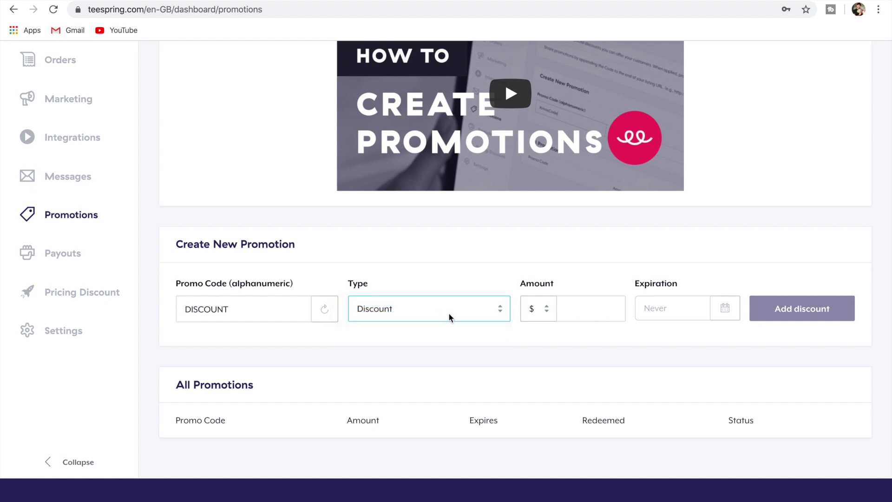
pyautogui.click(472, 317)
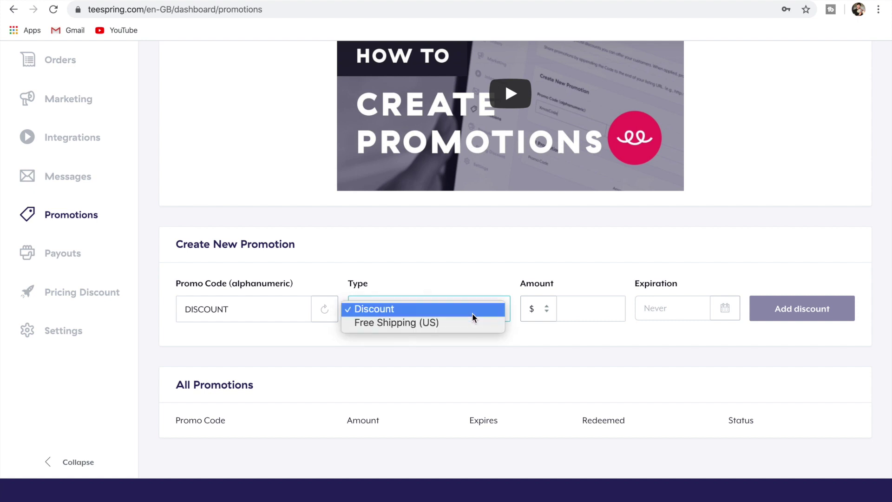
pyautogui.click(472, 317)
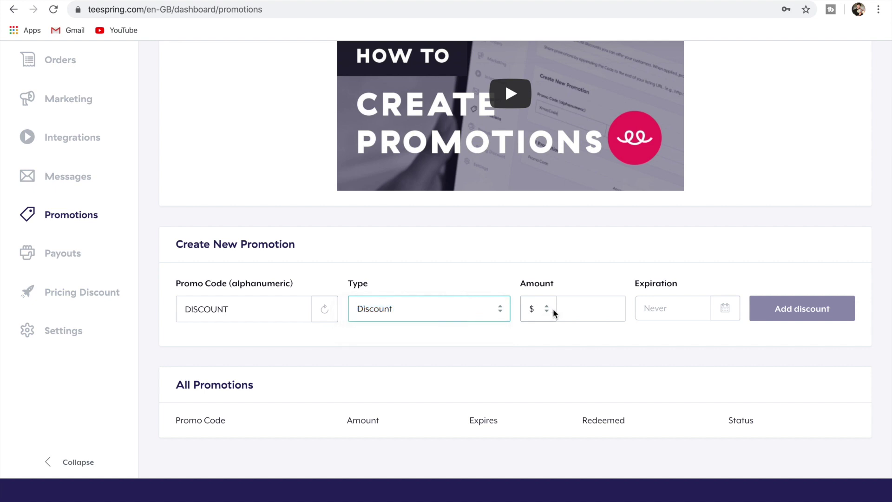
# Step: Set the discount amount to 10 with the unit switched to %
pyautogui.click(577, 309)
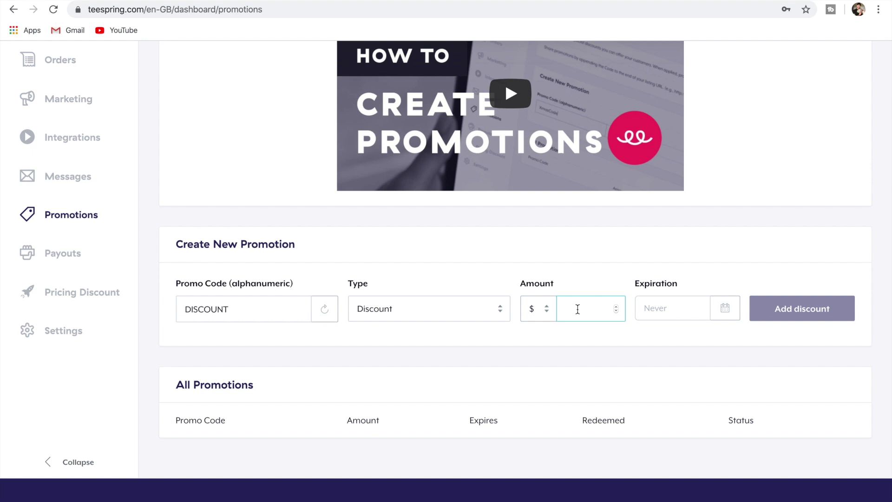
pyautogui.write('1')
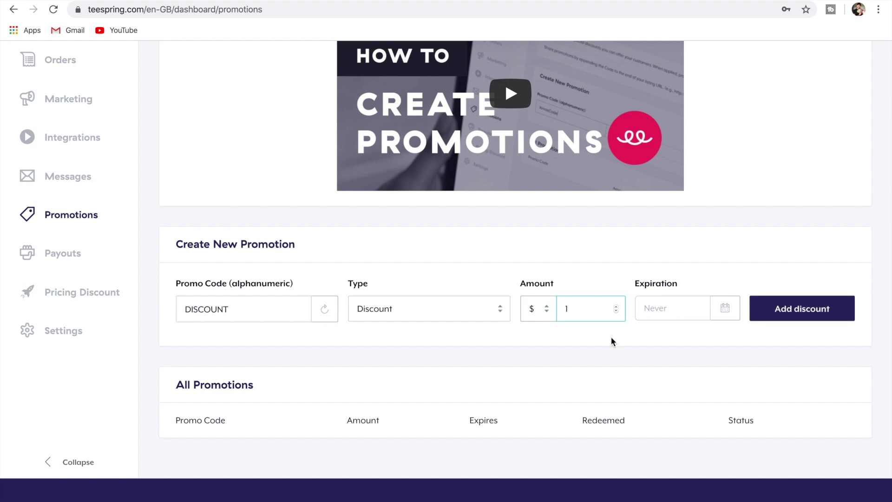
pyautogui.click(549, 309)
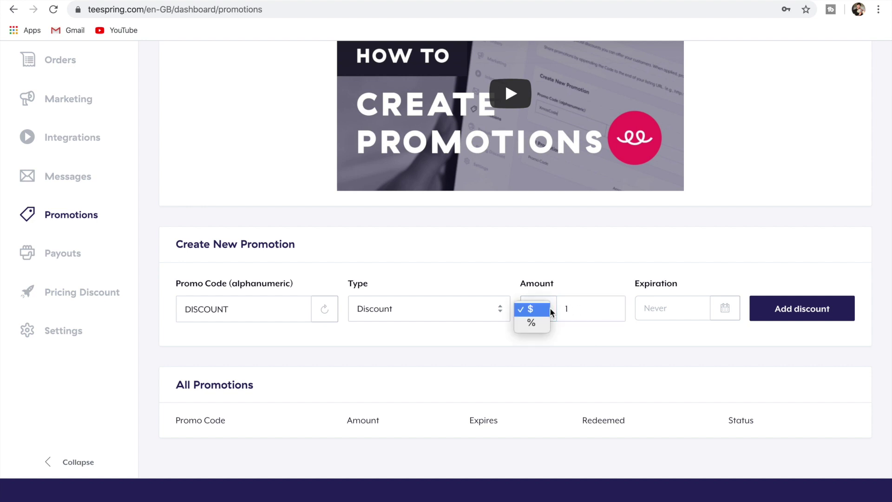
pyautogui.click(538, 324)
pyautogui.click(579, 309)
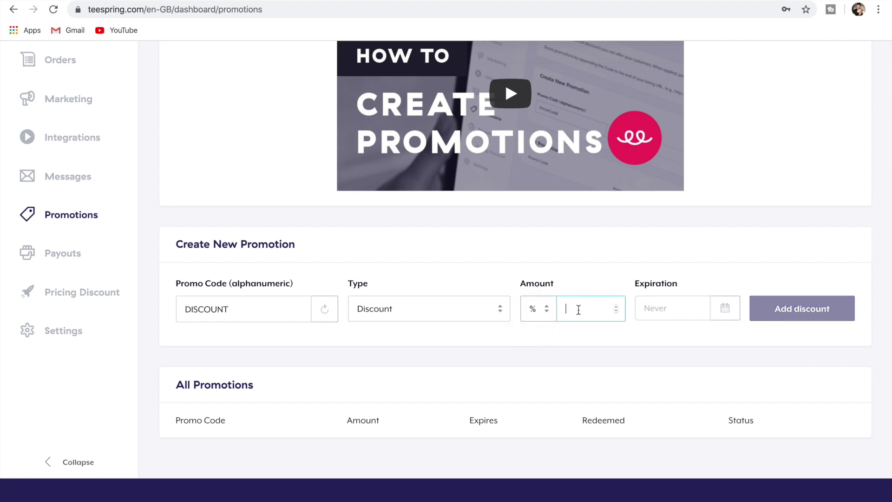
pyautogui.press('BackSpace')
pyautogui.write('10')
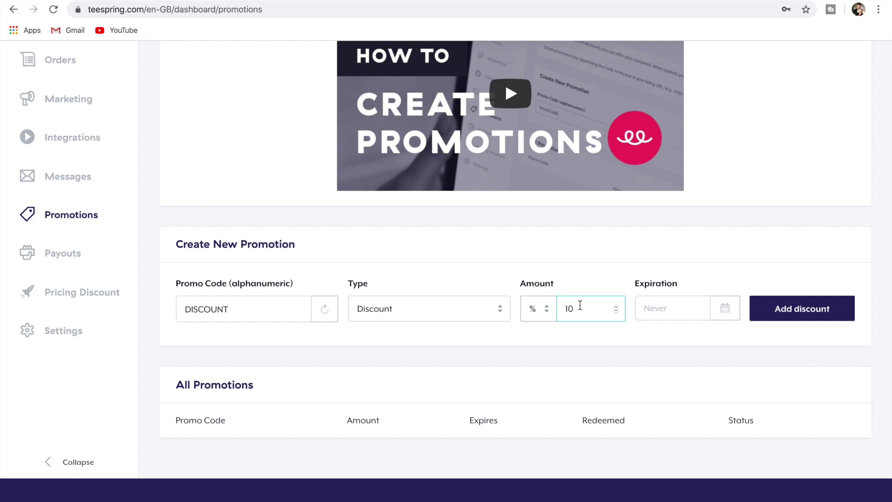
# Step: Change the discount amount to $1
pyautogui.click(543, 309)
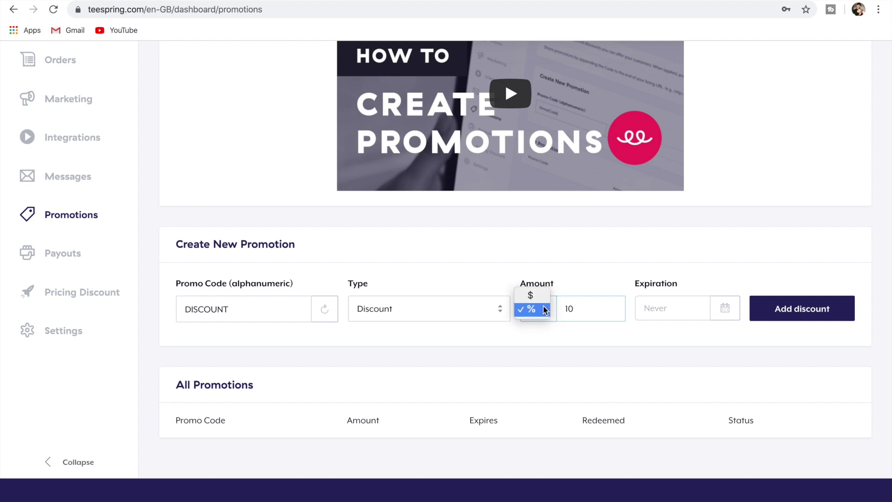
pyautogui.click(536, 296)
pyautogui.click(585, 308)
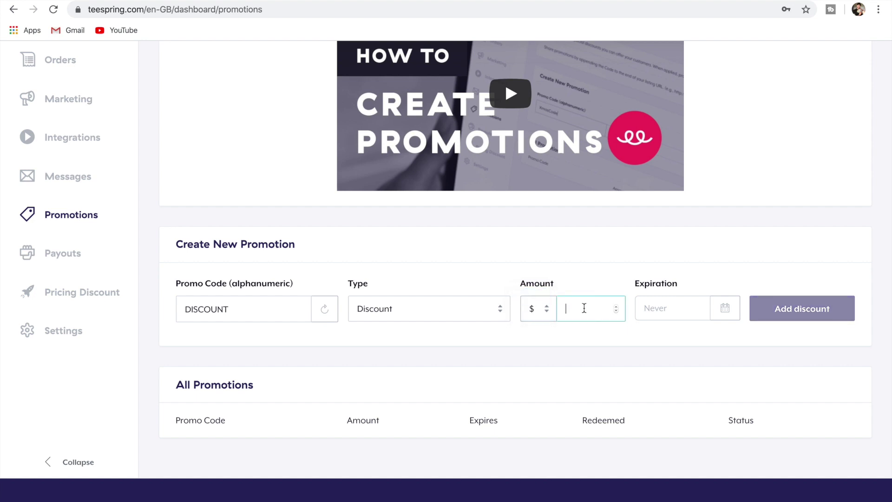
pyautogui.write('1')
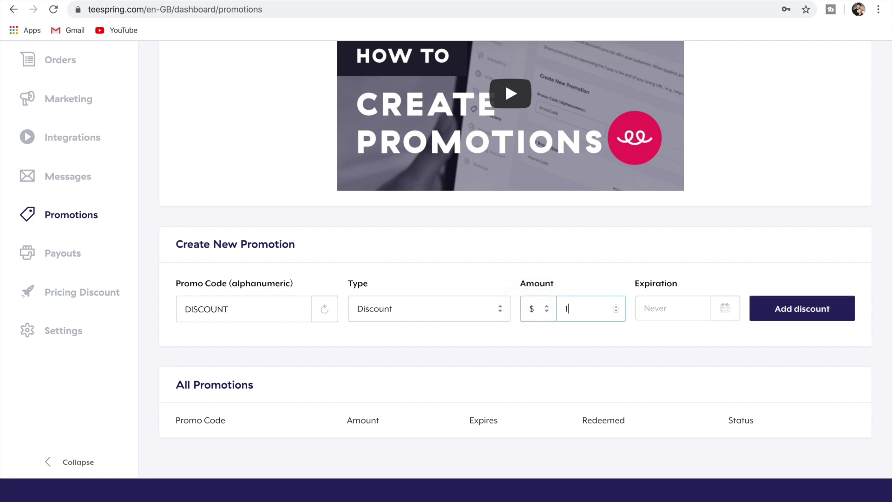
# Step: Set expiration to 8 April 2020 and add the DISCOUNT promotion
pyautogui.click(703, 318)
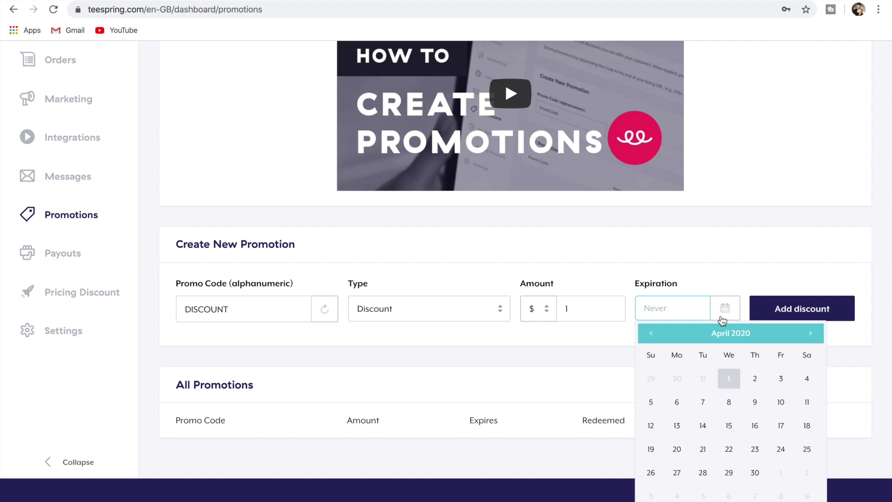
pyautogui.click(729, 402)
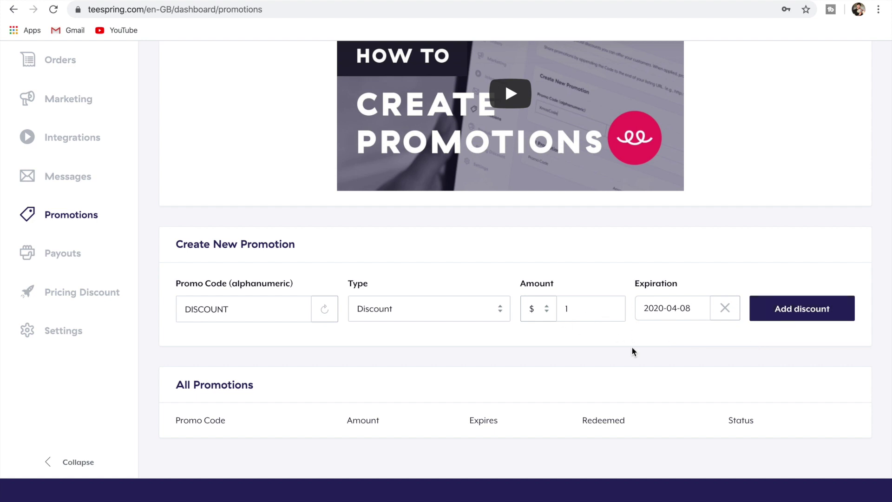
pyautogui.click(792, 307)
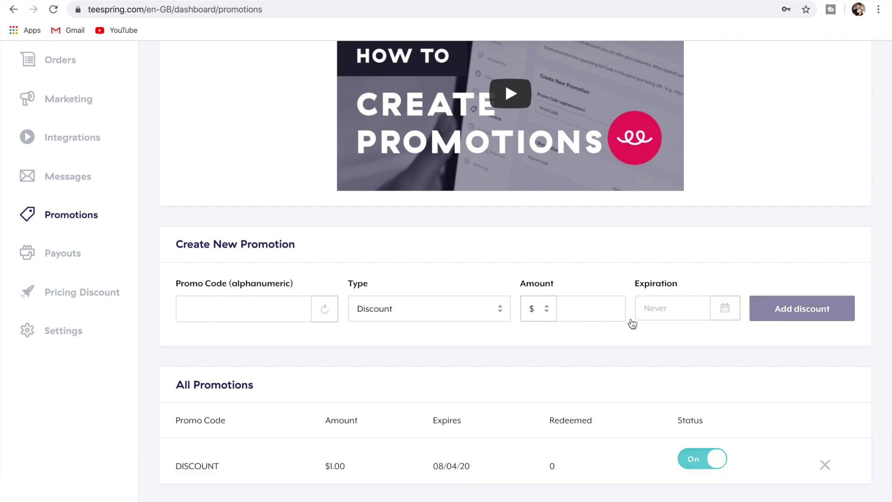
pyautogui.scroll(-2, 428, 362)
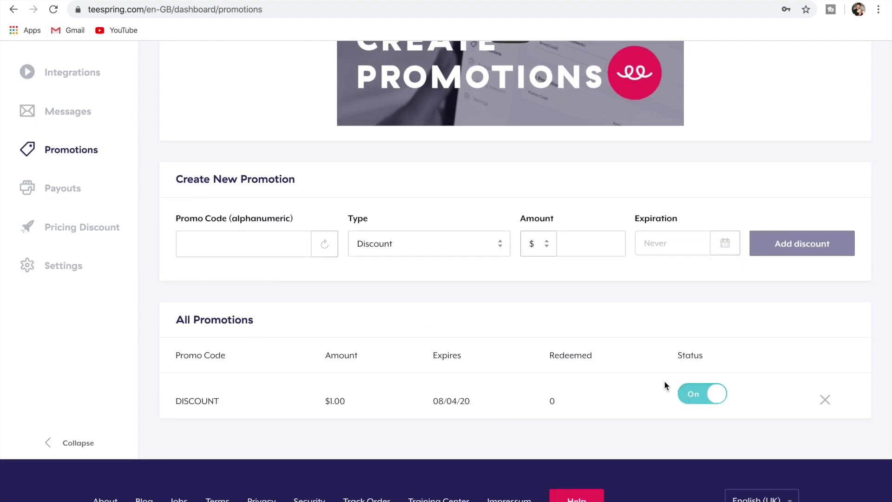
pyautogui.click(715, 395)
pyautogui.click(716, 395)
pyautogui.scroll(-1, 335, 398)
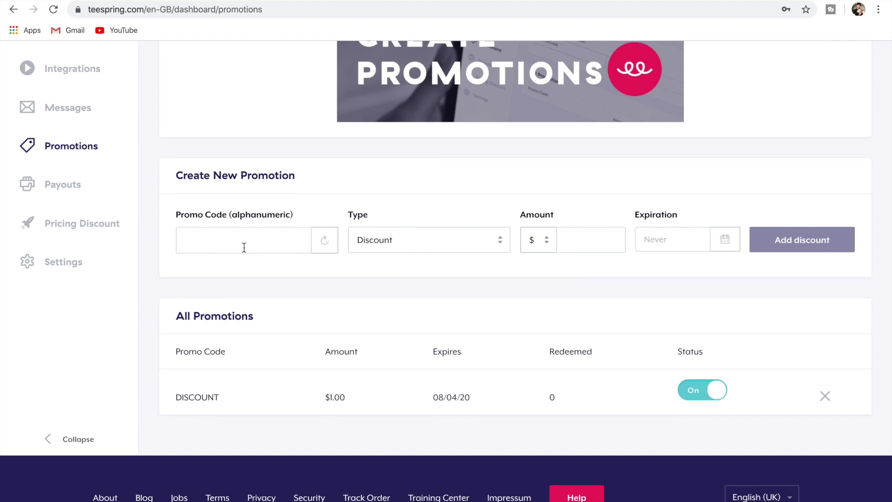
pyautogui.doubleClick(198, 398)
pyautogui.click(244, 378)
pyautogui.scroll(3, 126, 105)
pyautogui.scroll(4, 126, 105)
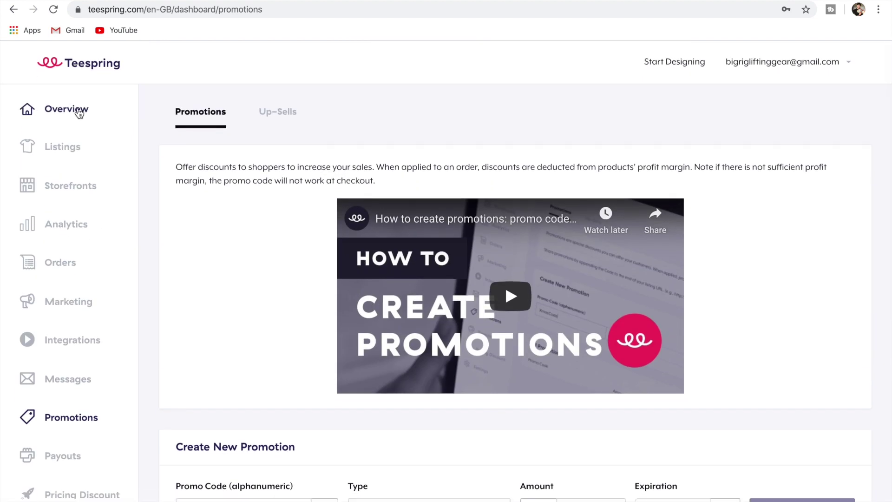
# Step: Open the PupClub storefront from the storefronts page
pyautogui.click(81, 195)
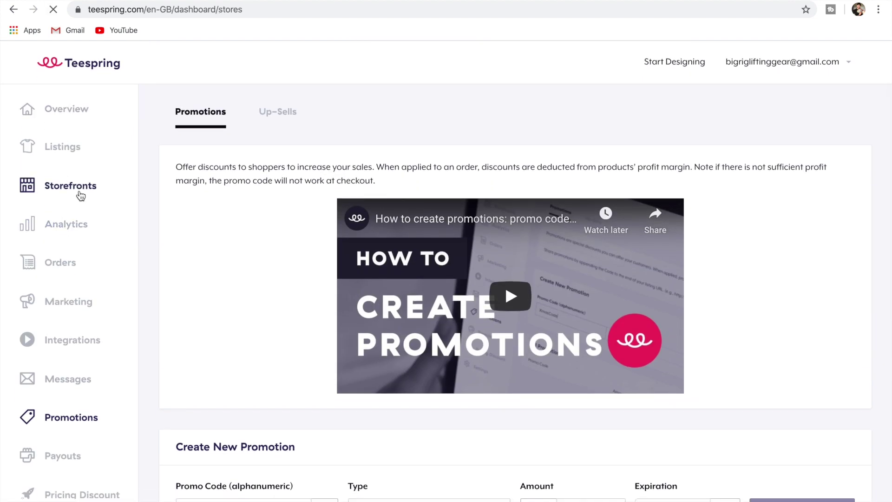
pyautogui.moveTo(219, 335)
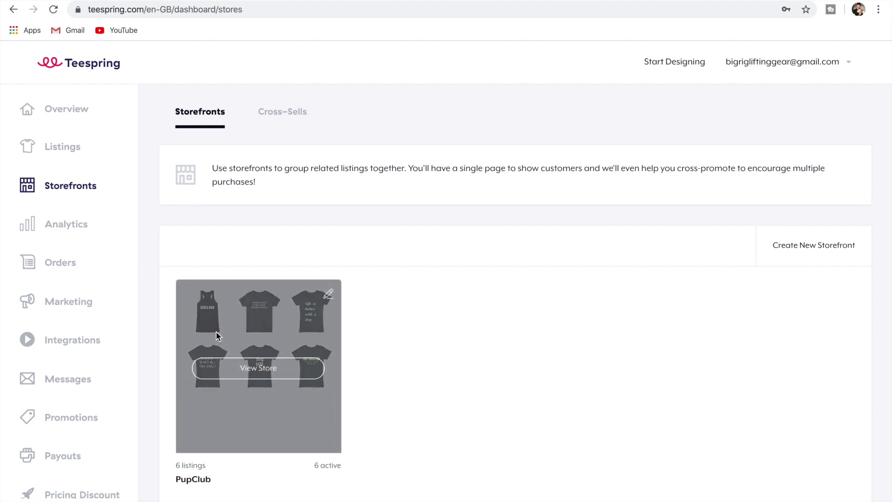
pyautogui.click(278, 375)
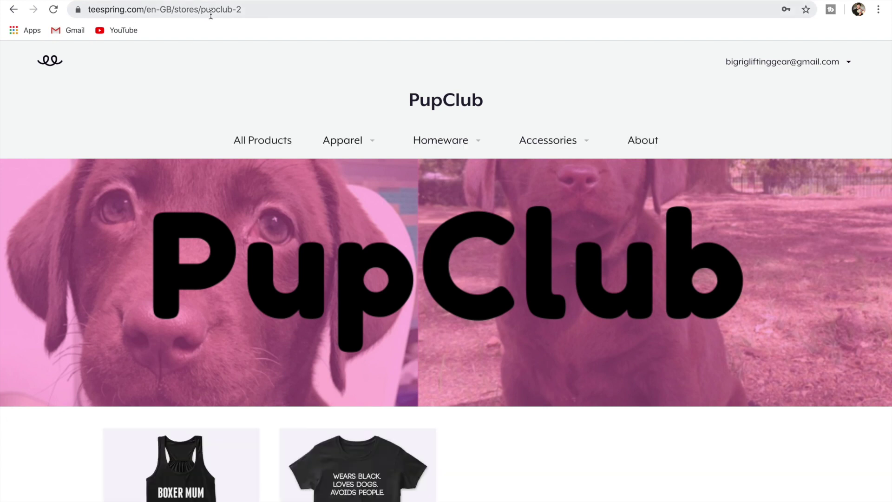
# Step: Reload the store with ?pr=DISCOUNT appended to its URL
pyautogui.click(267, 9)
pyautogui.click(267, 9)
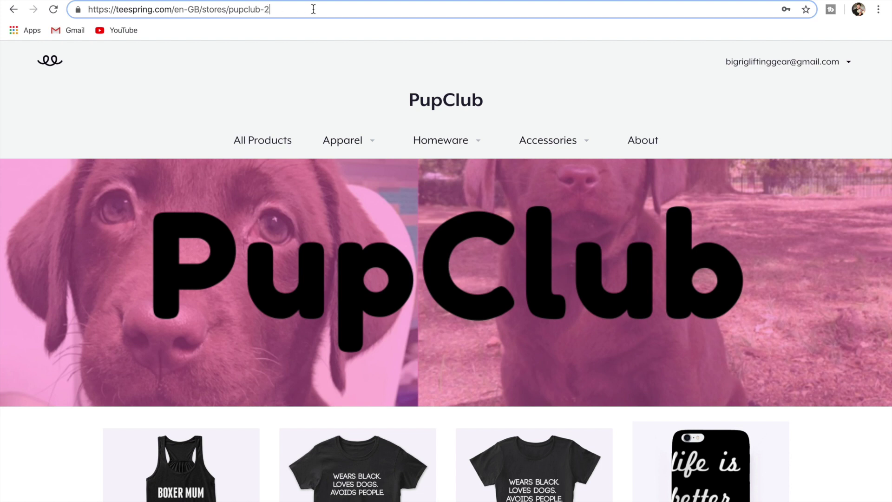
pyautogui.write('?pr')
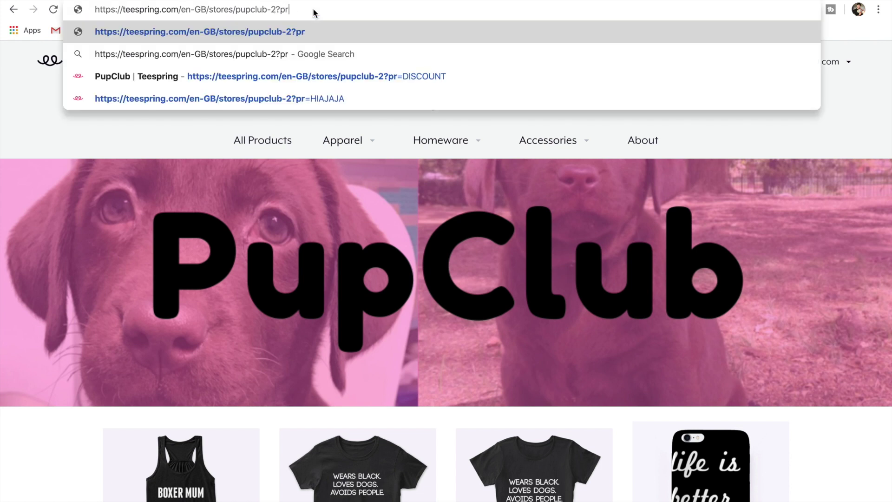
pyautogui.write('=DISCOUNT')
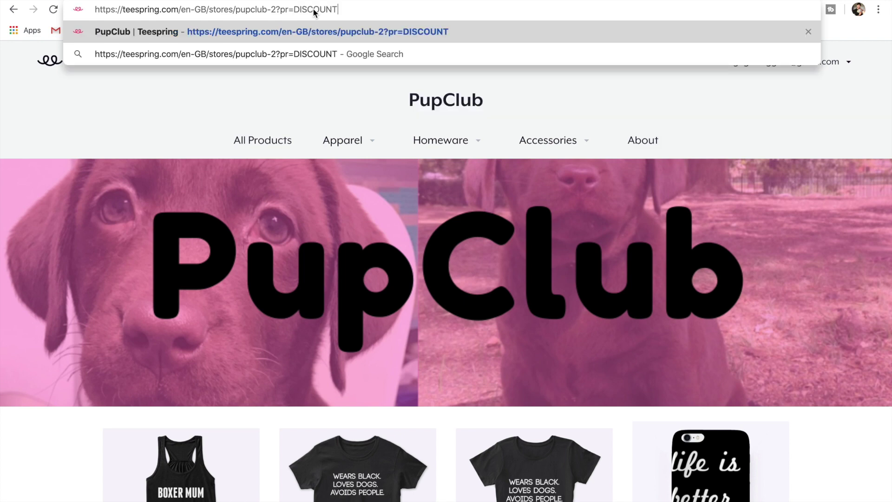
pyautogui.press('Return')
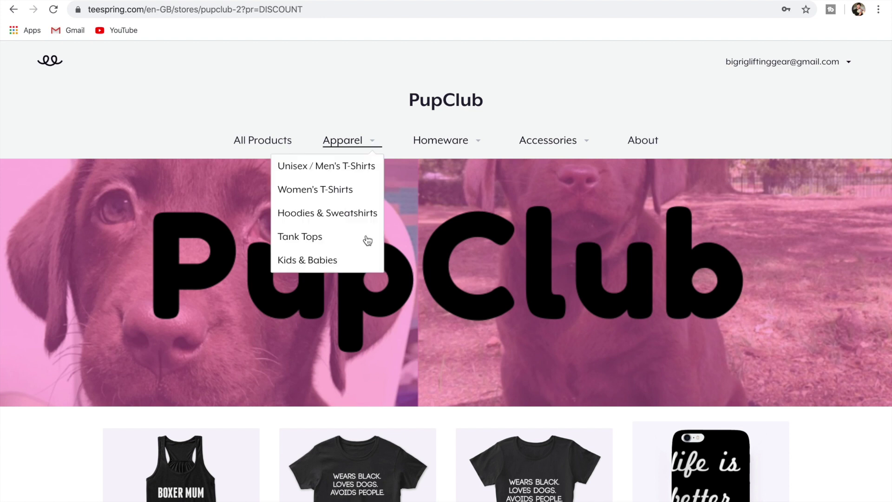
# Step: Check the third tee's product page shows the discount, then return to the store
pyautogui.scroll(-4, 483, 255)
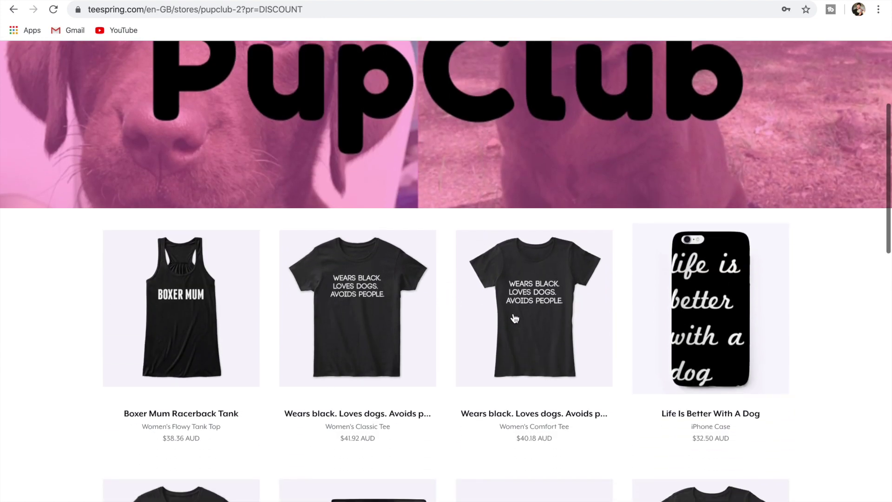
pyautogui.click(514, 318)
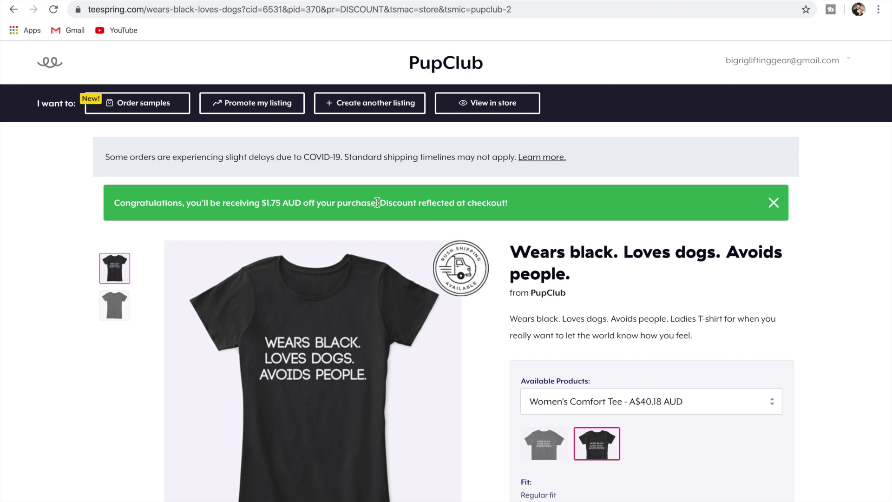
pyautogui.click(14, 11)
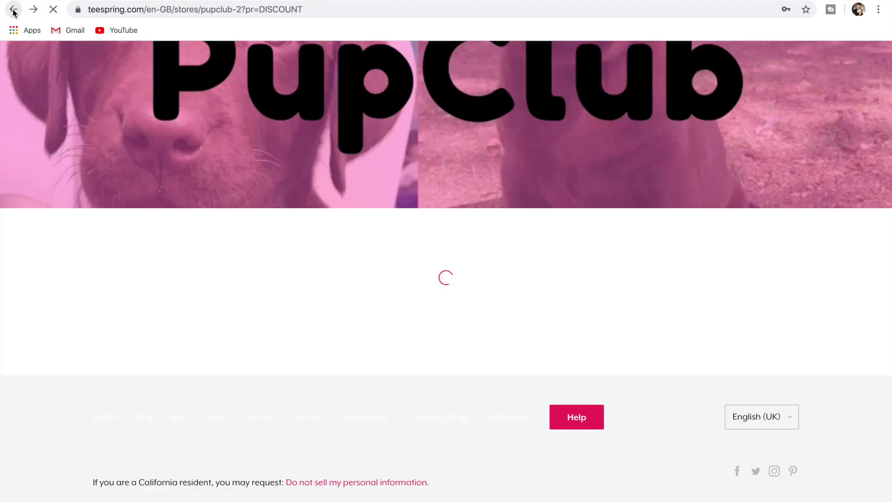
# Step: Copy the discounted store URL and open Bitly via a Google search for 'bit ly'
pyautogui.click(303, 9)
pyautogui.doubleClick(303, 9)
pyautogui.click(303, 10)
pyautogui.hotkey('ctrl', 'a')
pyautogui.hotkey('ctrl', 'c')
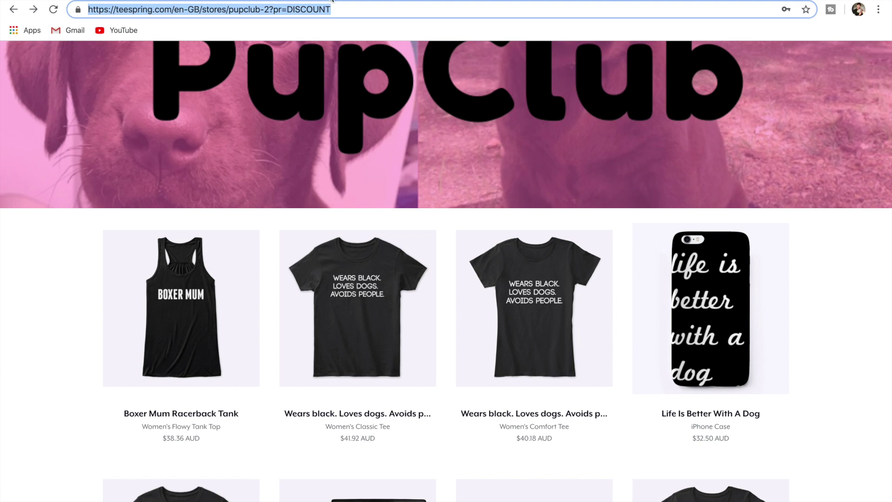
pyautogui.hotkey('ctrl', 't')
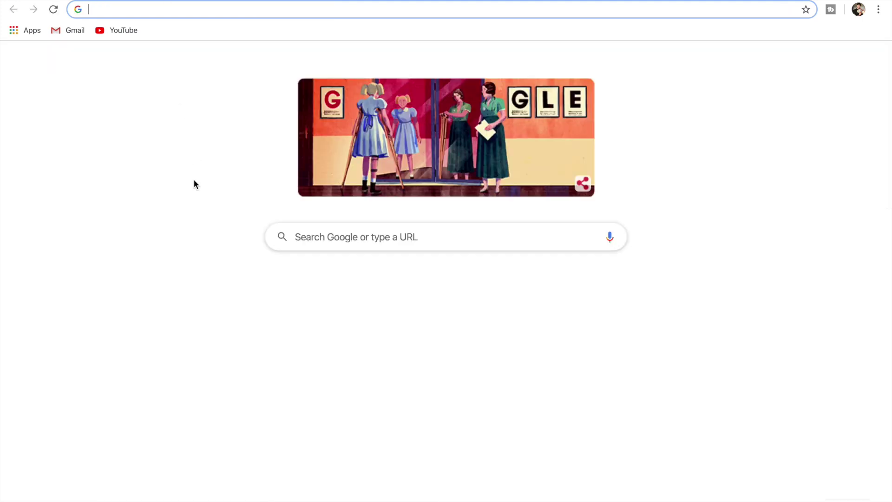
pyautogui.write('bit')
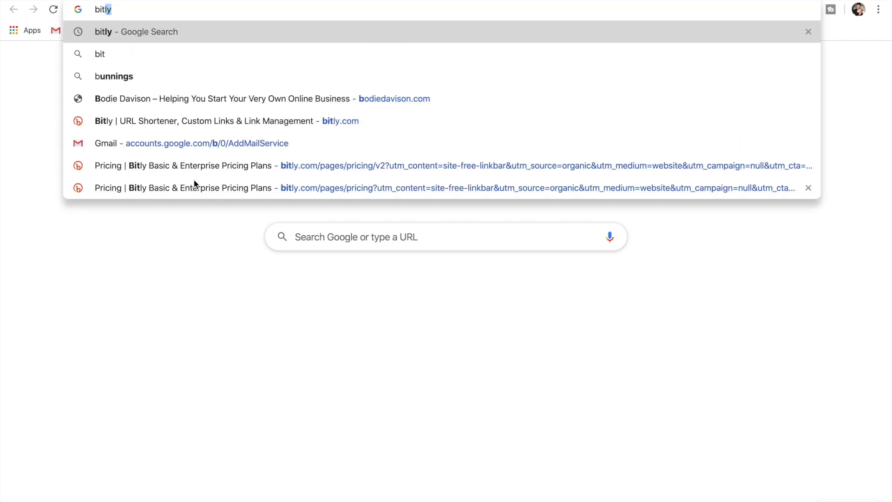
pyautogui.write(' ly')
pyautogui.press('Return')
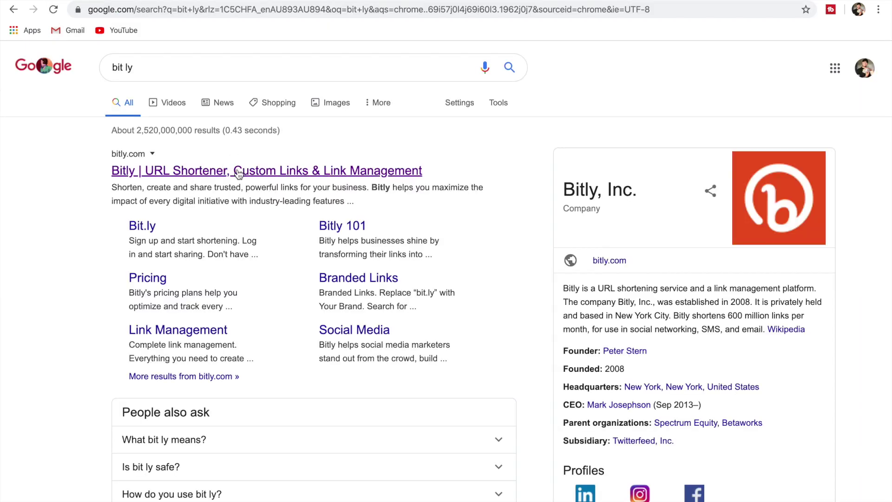
pyautogui.click(238, 173)
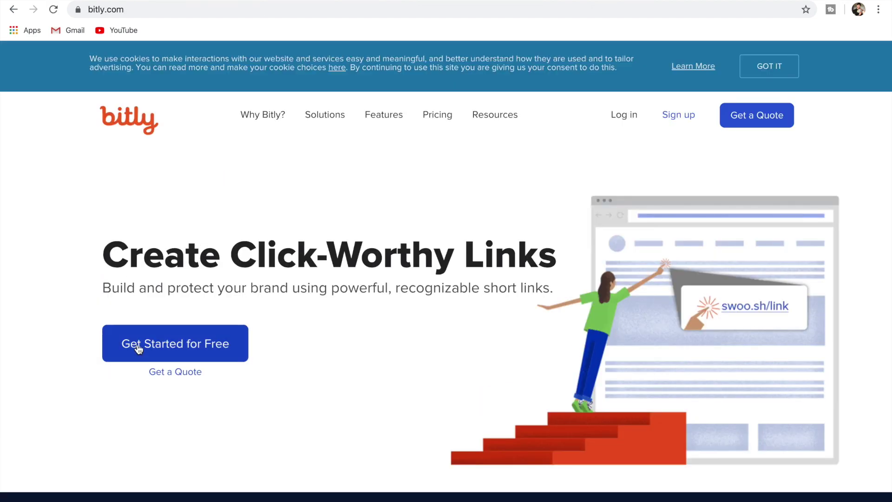
# Step: Paste the store URL into Bitly, shorten it to bit.ly/2QXFZeM, and copy it
pyautogui.scroll(-5, 308, 314)
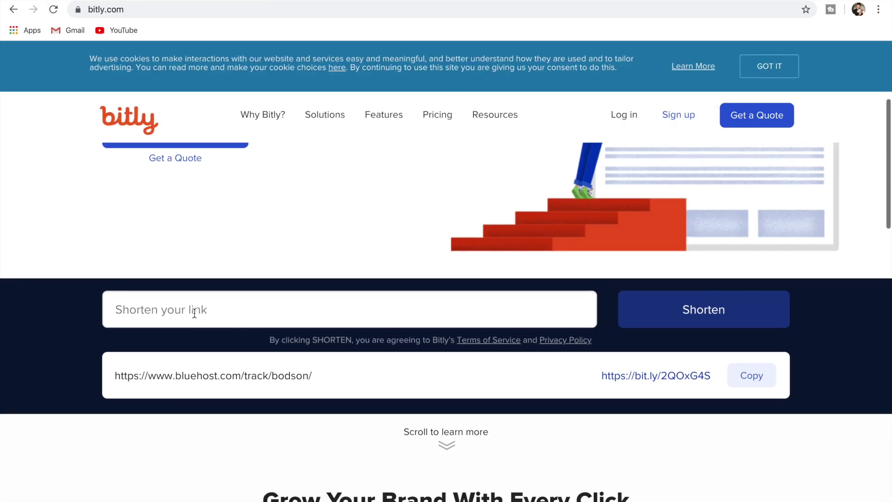
pyautogui.click(194, 313)
pyautogui.hotkey('ctrl', 'v')
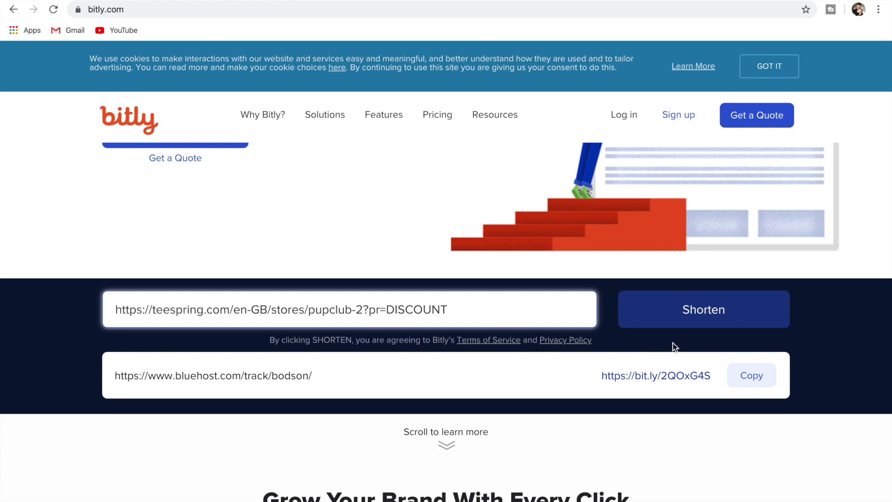
pyautogui.click(725, 323)
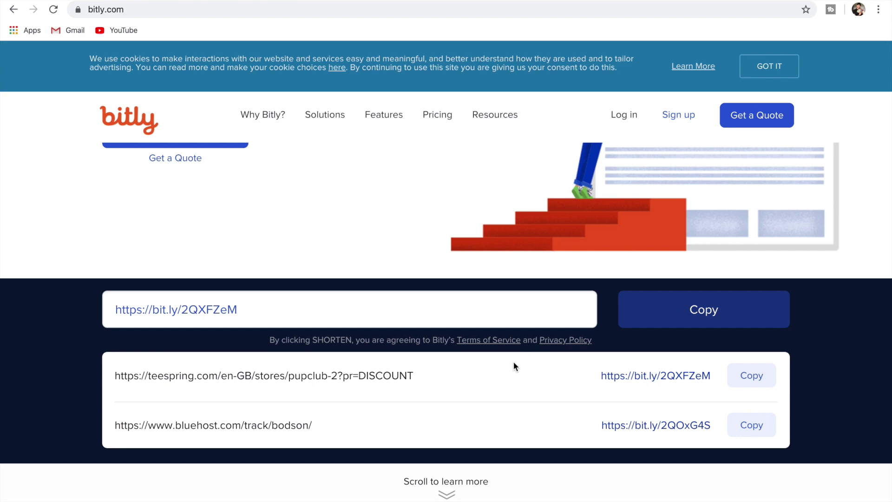
pyautogui.click(751, 376)
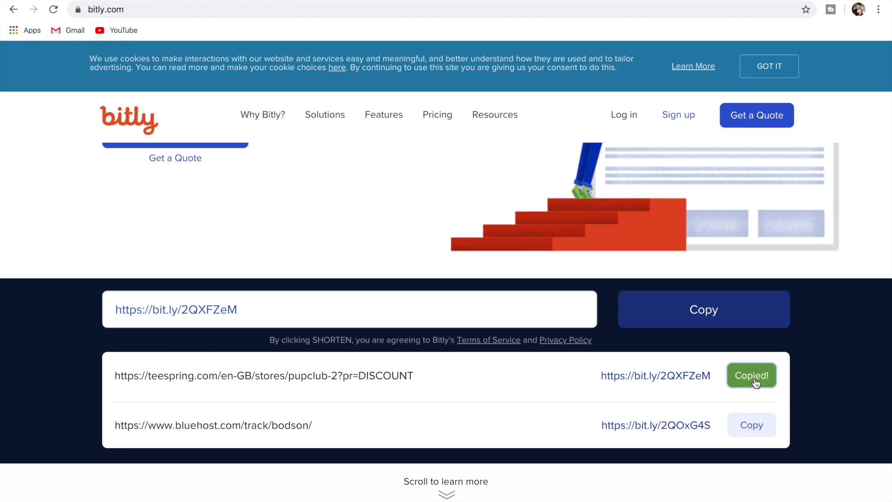
pyautogui.scroll(5, 279, 211)
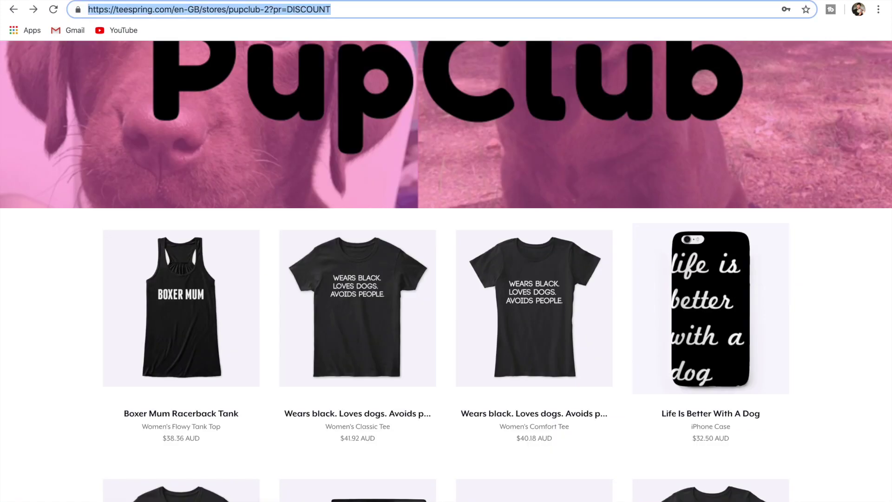
# Step: Load bit.ly/2QXFZeM in a new tab, landing on PupClub with ?pr=DISCOUNT
pyautogui.click(354, 7)
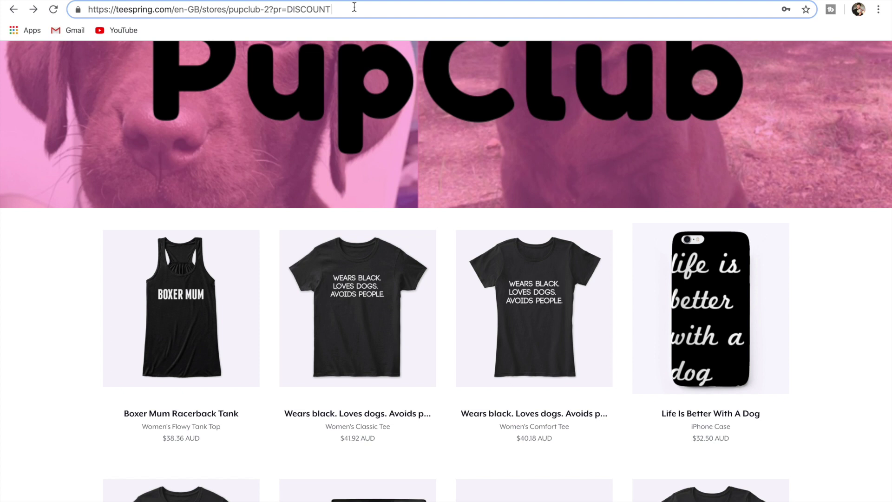
pyautogui.hotkey('ctrl', 't')
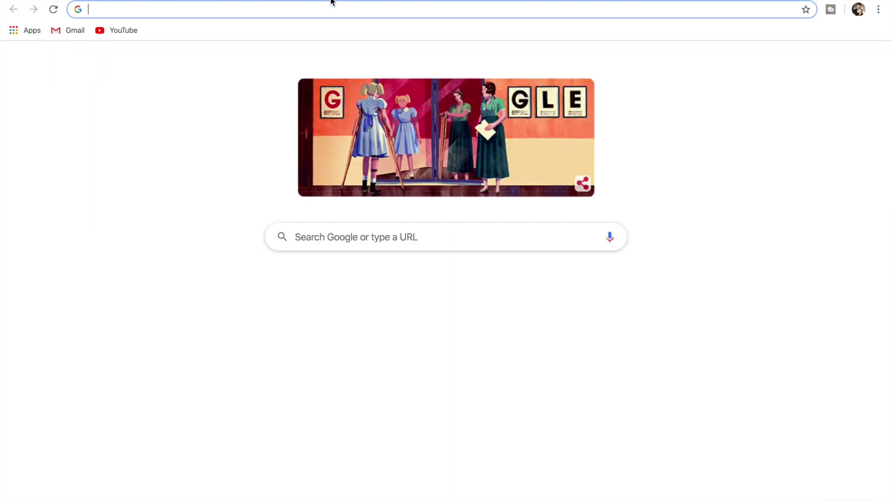
pyautogui.hotkey('ctrl', 'v')
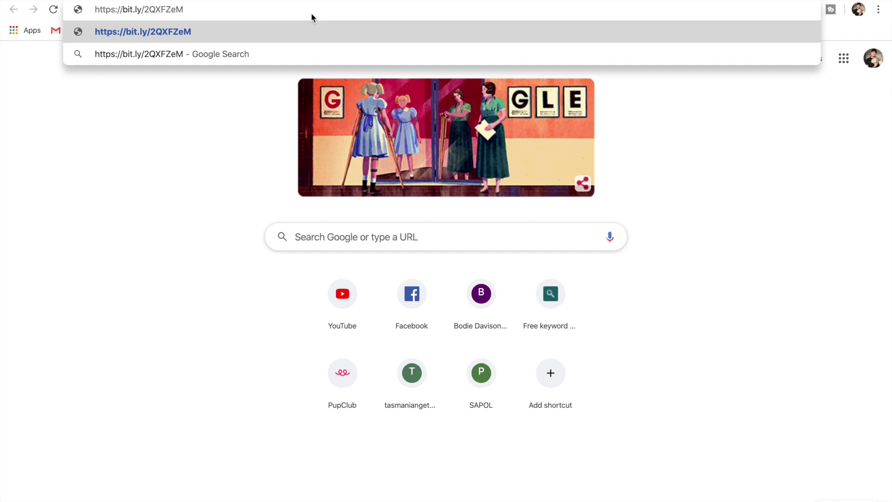
pyautogui.press('Return')
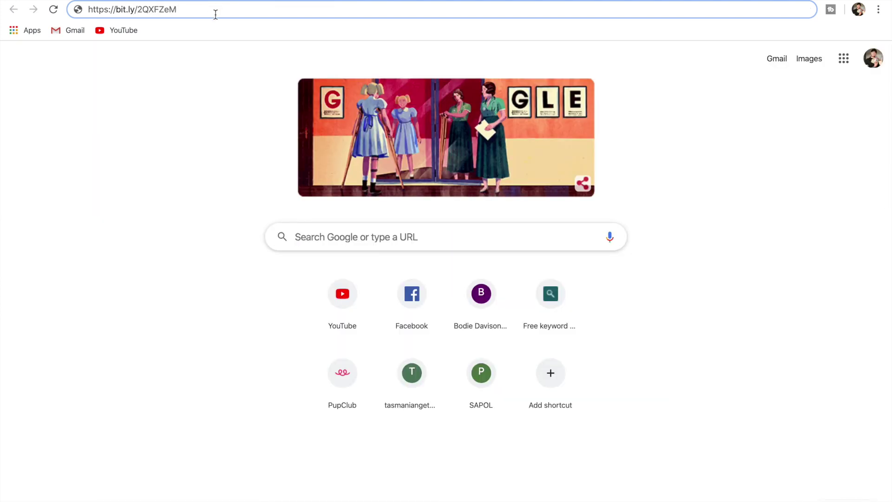
pyautogui.press('Return')
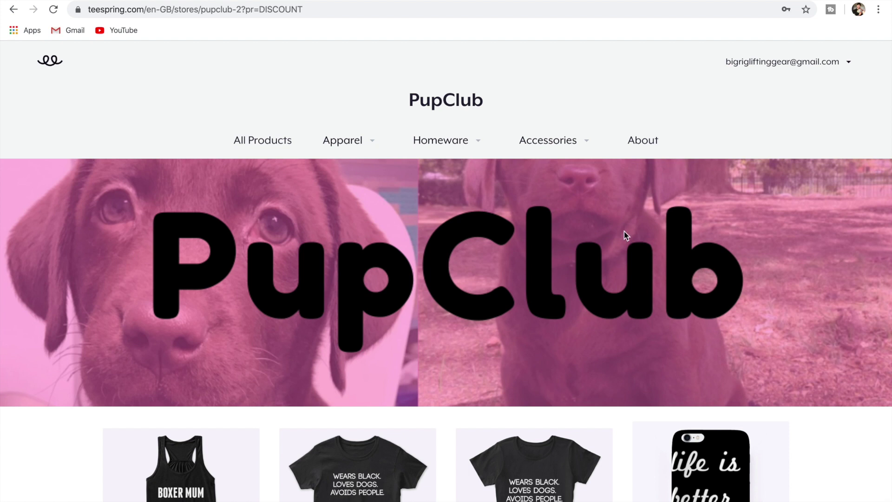
# Step: Open the Women's Comfort Tee and confirm its $1.75 AUD discount banner
pyautogui.scroll(-3, 671, 244)
pyautogui.click(536, 391)
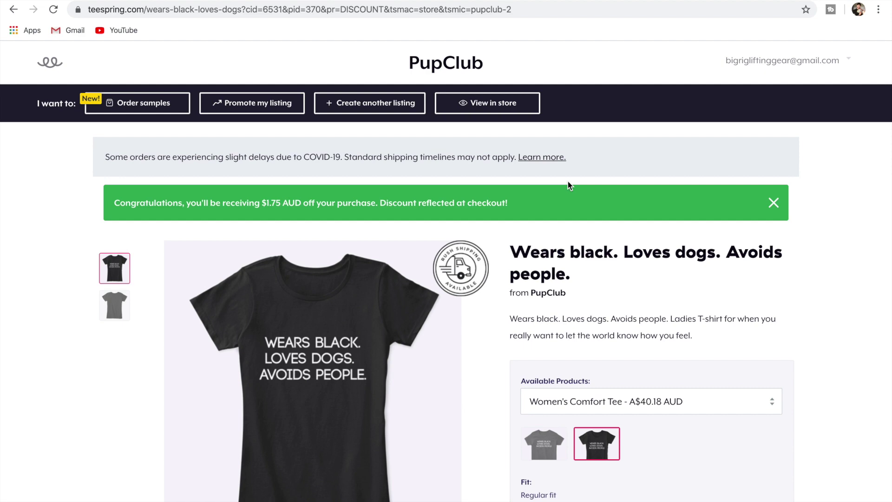
pyautogui.scroll(-6, 495, 266)
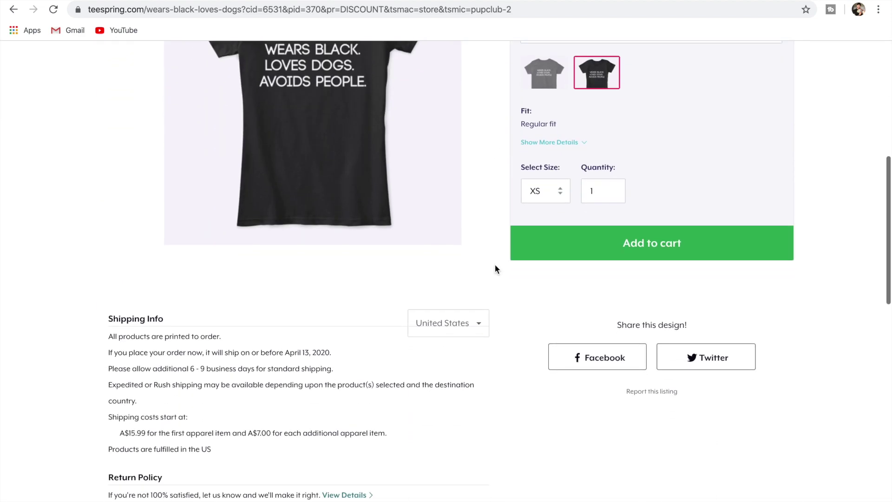
pyautogui.scroll(-13, 495, 269)
pyautogui.scroll(19, 135, 253)
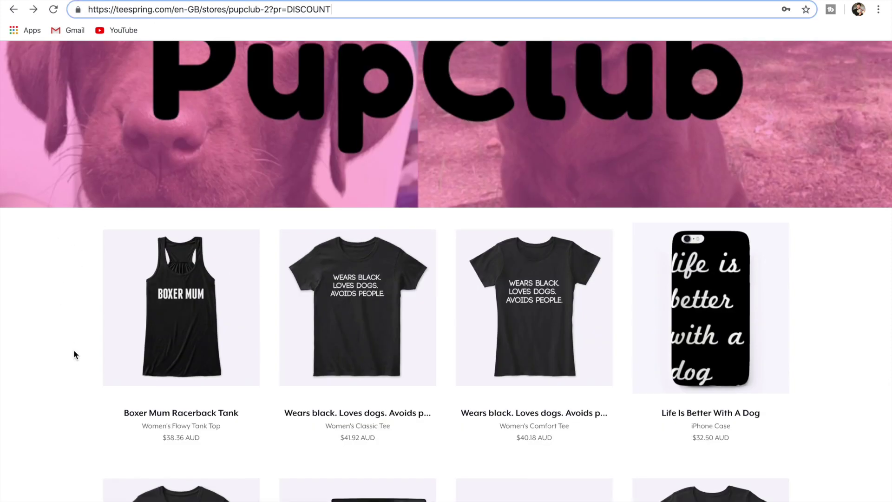
pyautogui.scroll(-1, 73, 354)
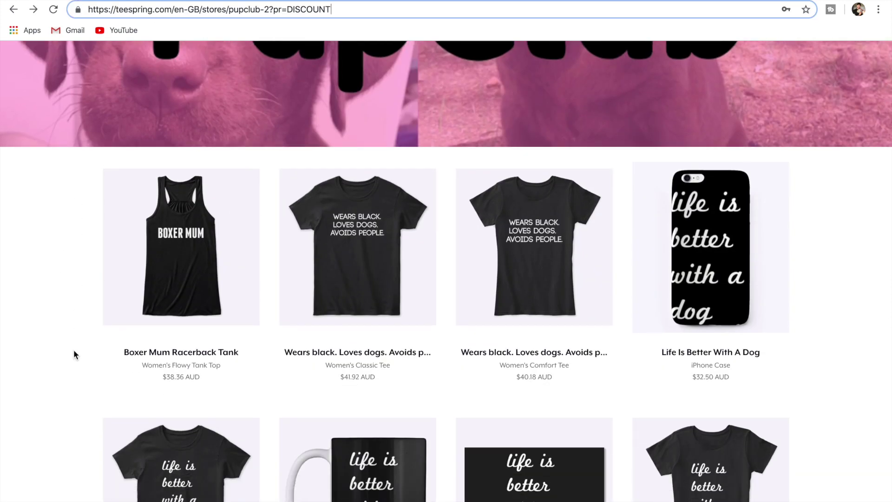